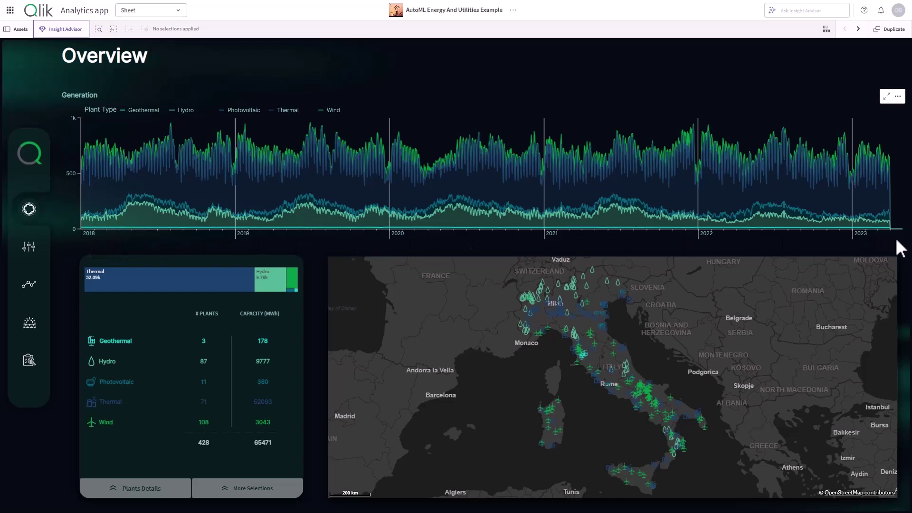
After filtering the dashboard to geothermal plants, start a new data flow in Energy Generation Analytics
left_click(125, 346)
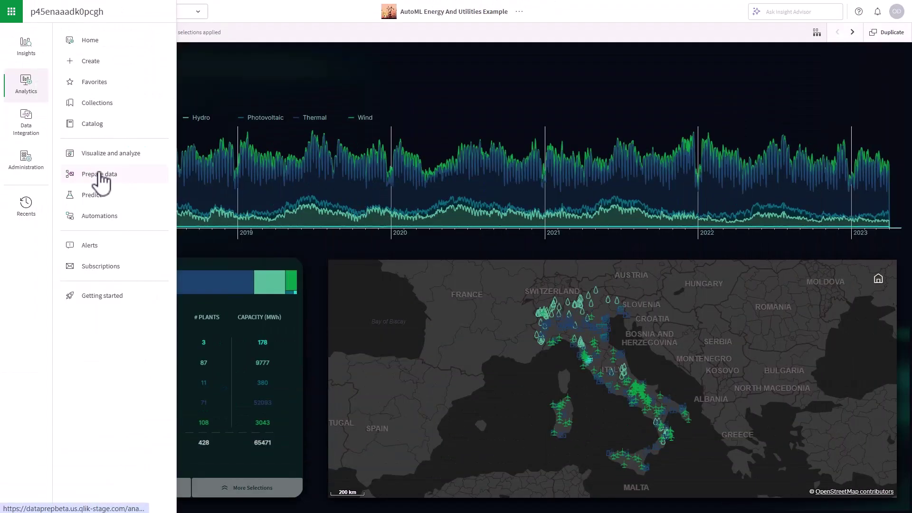
left_click(100, 174)
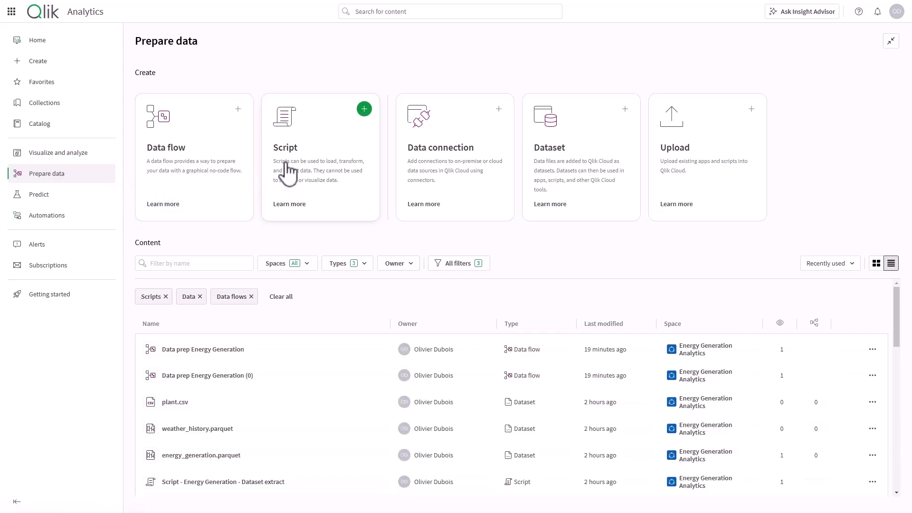
left_click(209, 169)
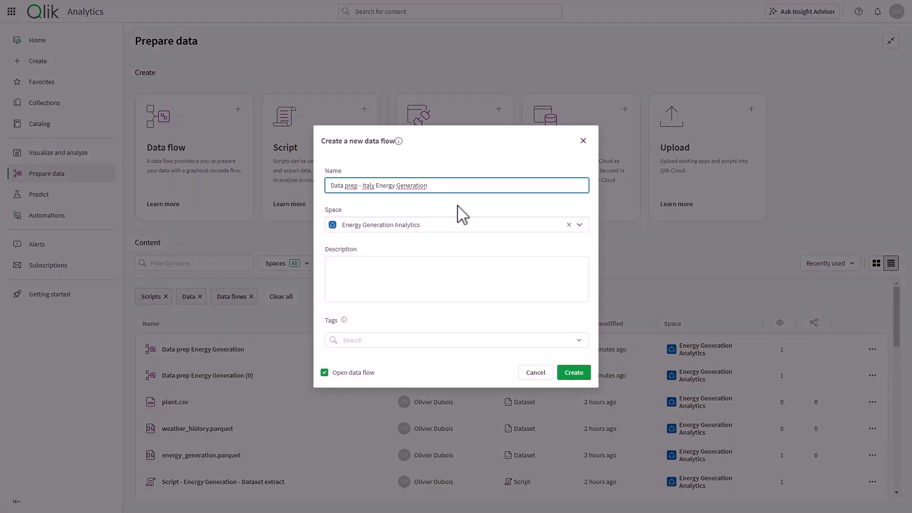
left_click(567, 224)
left_click(568, 226)
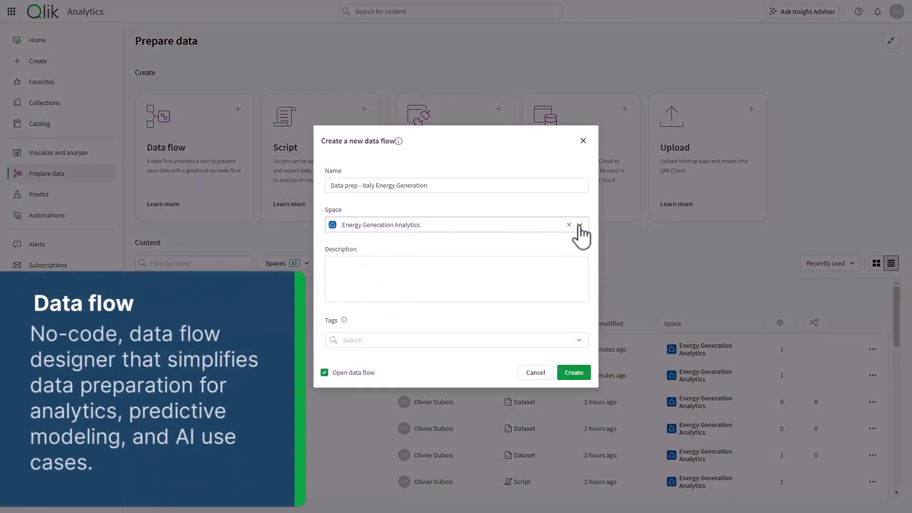
Tag the 'Data prep - Italy Energy Generation' flow with Energy and Italy and create it
left_click(441, 339)
type("Energy")
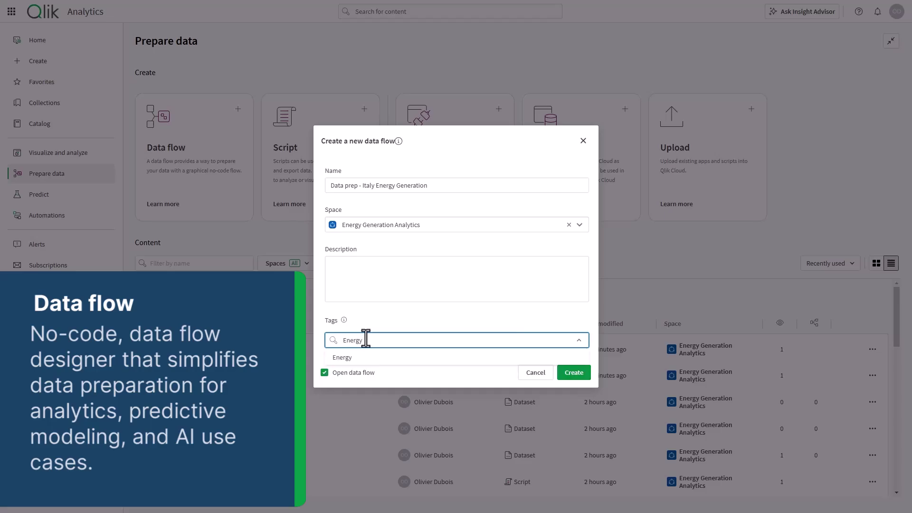
left_click(380, 357)
type("Italy")
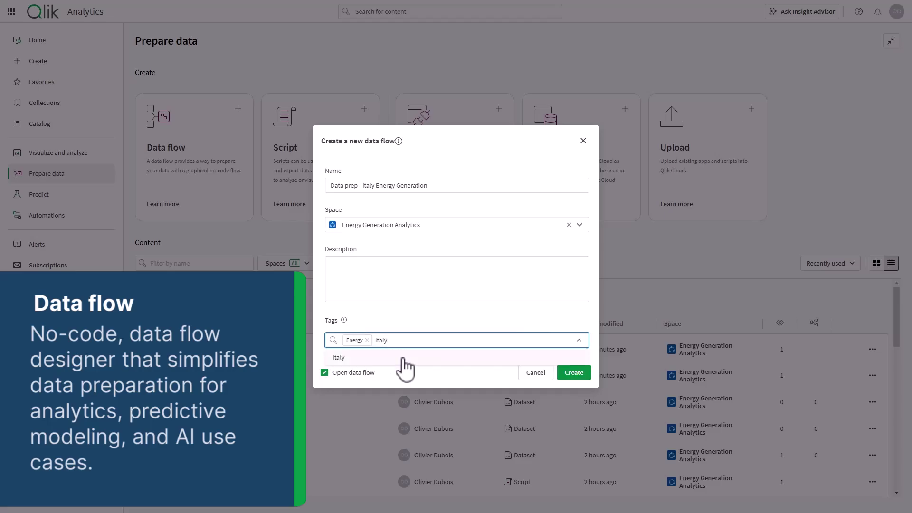
left_click(402, 358)
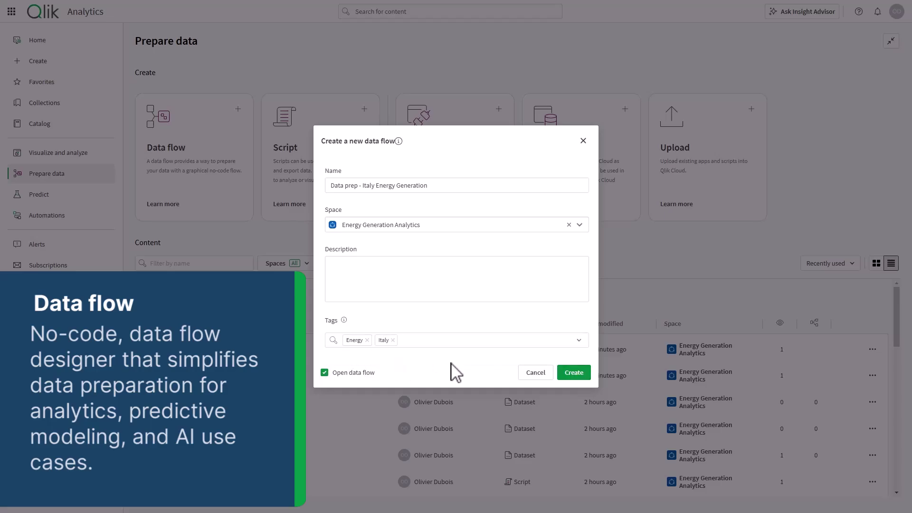
left_click(582, 378)
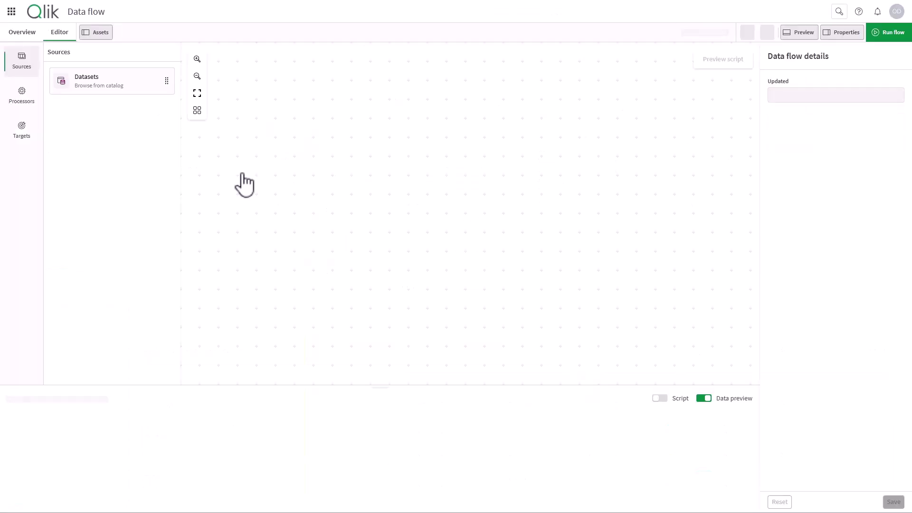
Place a Datasets source on the canvas and select energy_generation.parquet and weather_history.parquet
left_click(22, 97)
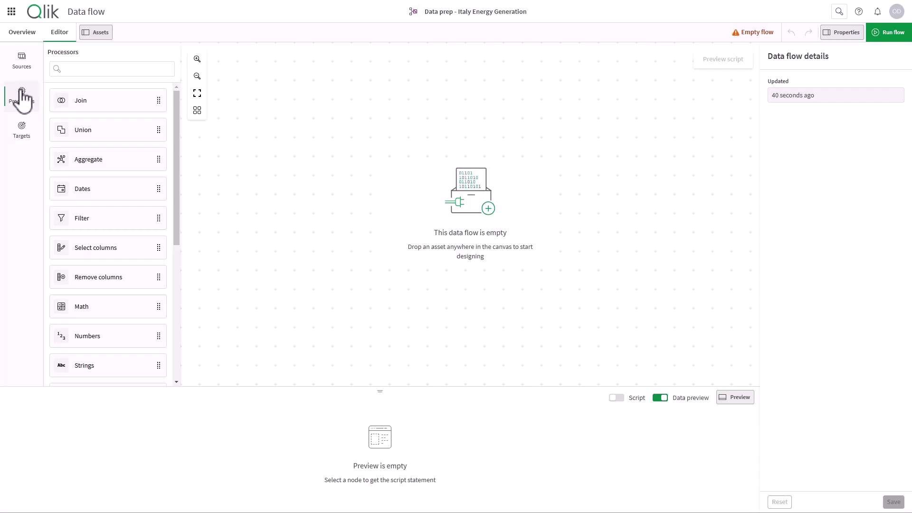
left_click(22, 124)
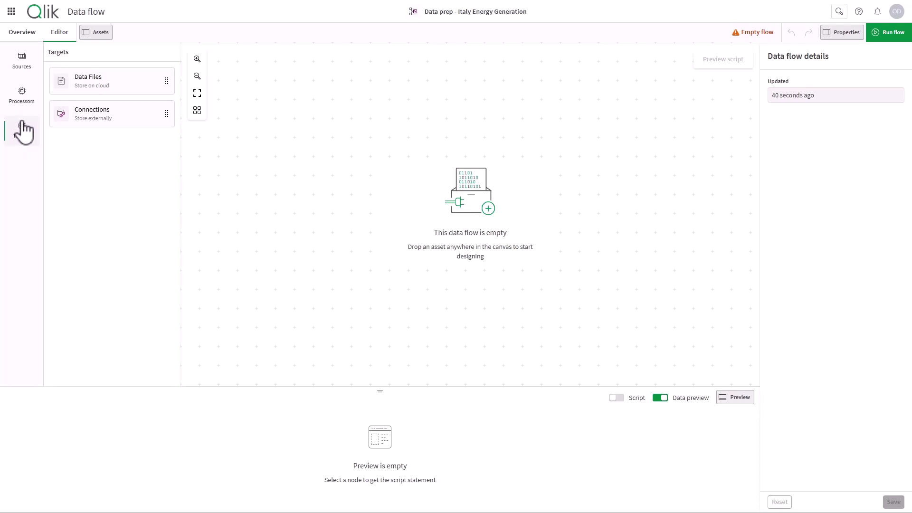
left_click(24, 64)
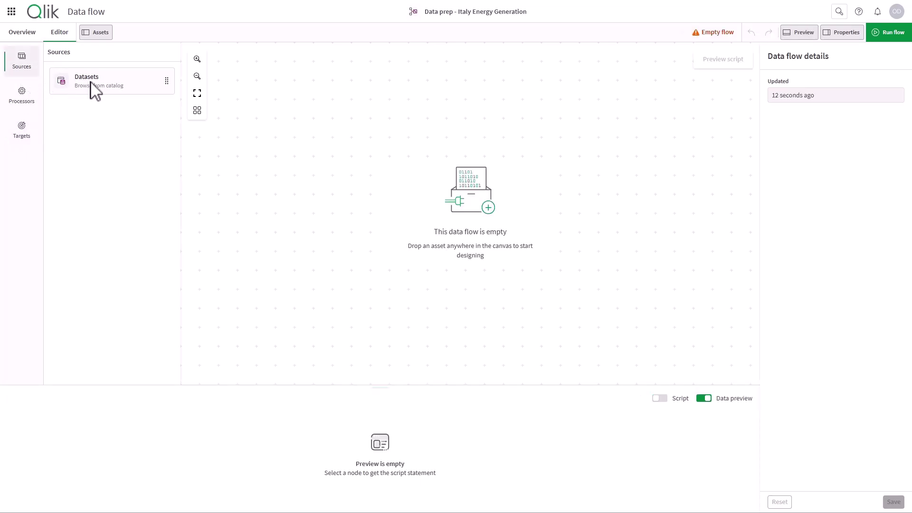
left_click_drag(92, 81, 237, 151)
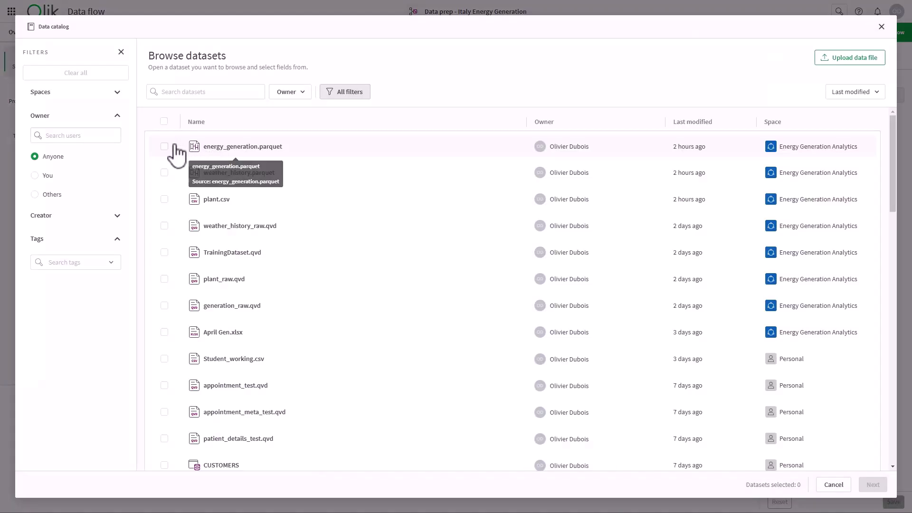
left_click(164, 147)
left_click(165, 173)
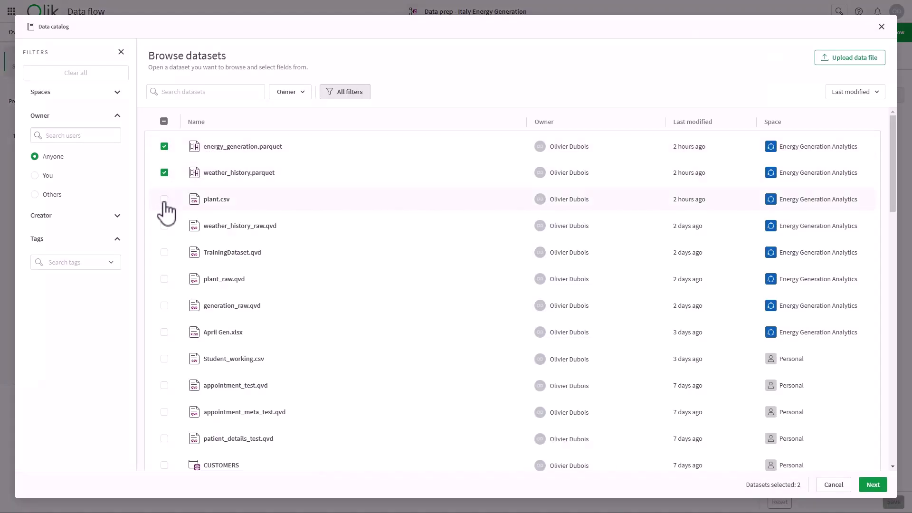
Select plant.csv's Type, Capacity, Source, Country and Id fields and load everything into the flow
left_click(215, 199)
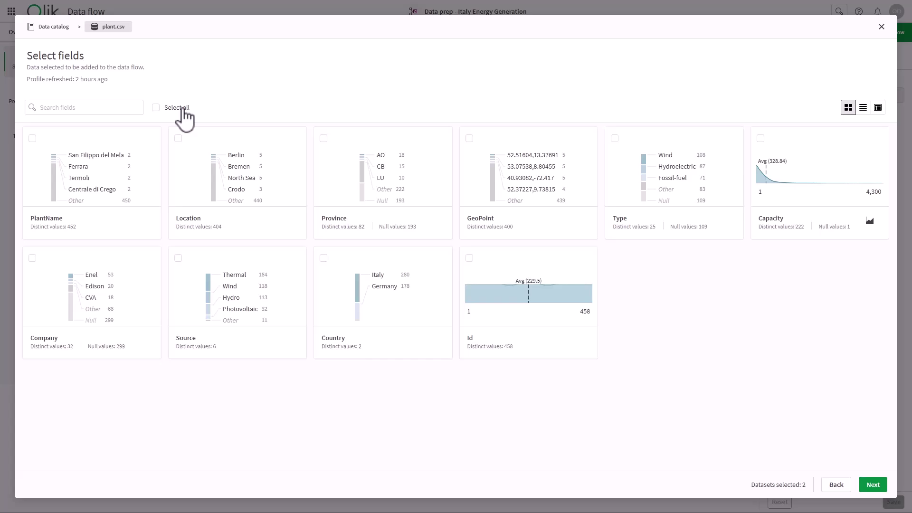
left_click(640, 187)
left_click(790, 185)
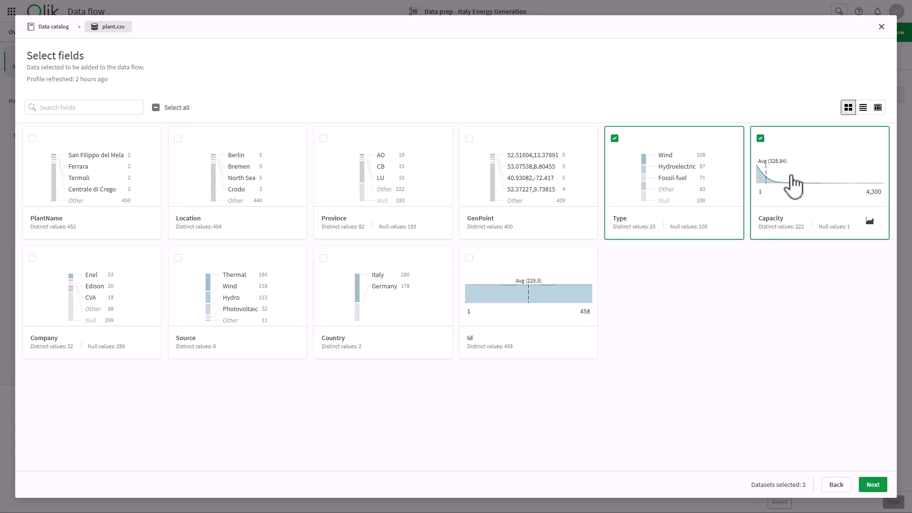
left_click(271, 284)
left_click(372, 285)
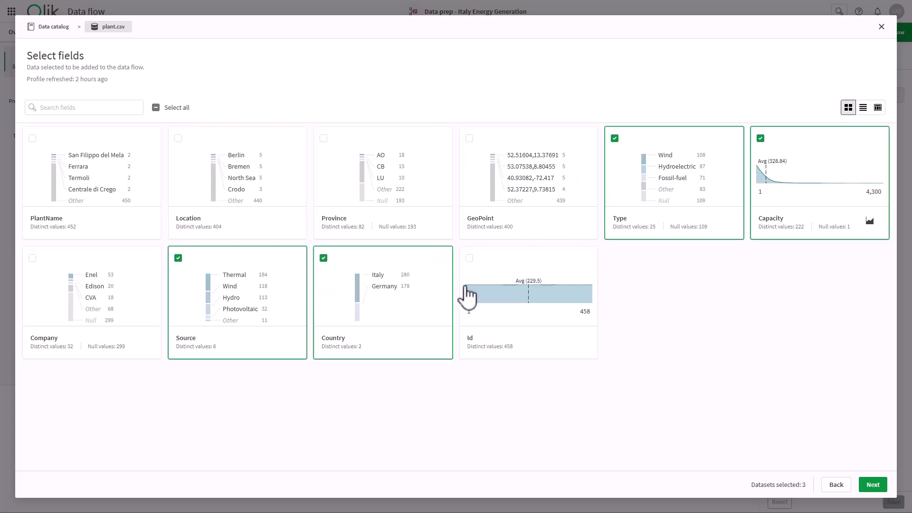
left_click(542, 295)
left_click(863, 484)
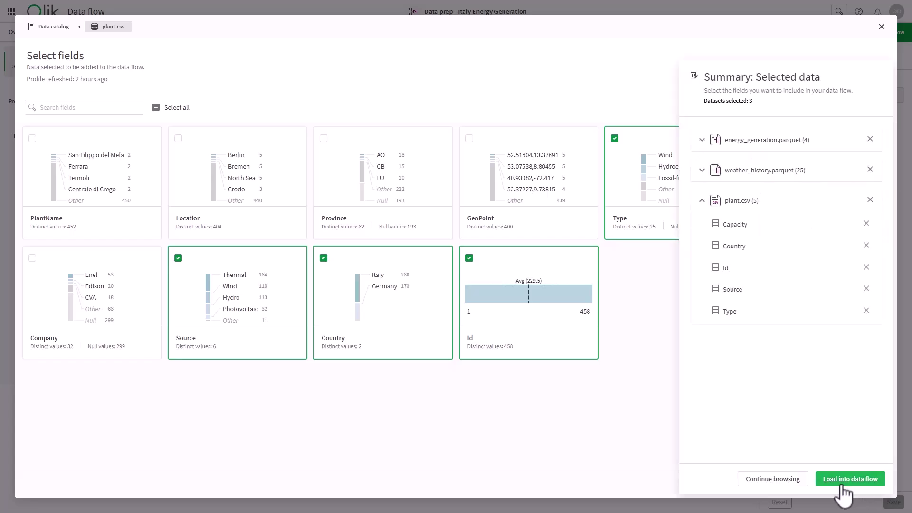
left_click(841, 485)
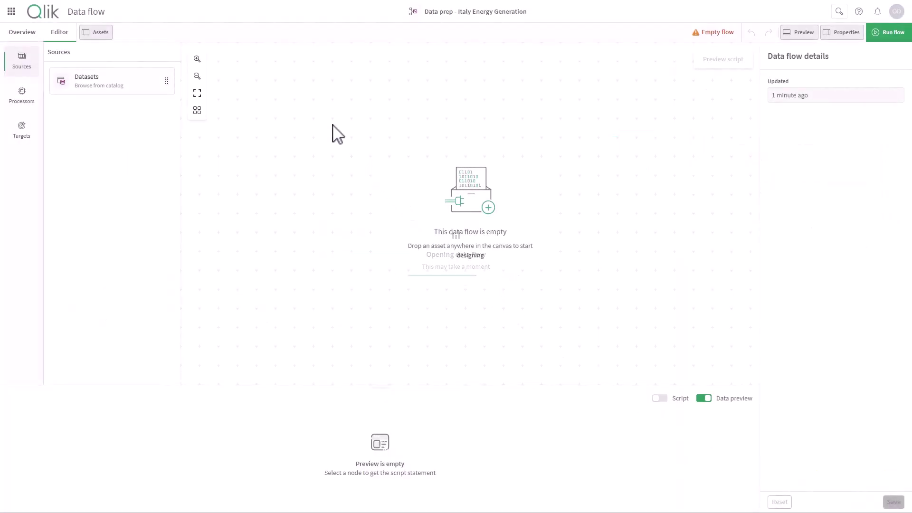
Add a Join step and connect plant and weather_history into it
left_click(291, 152)
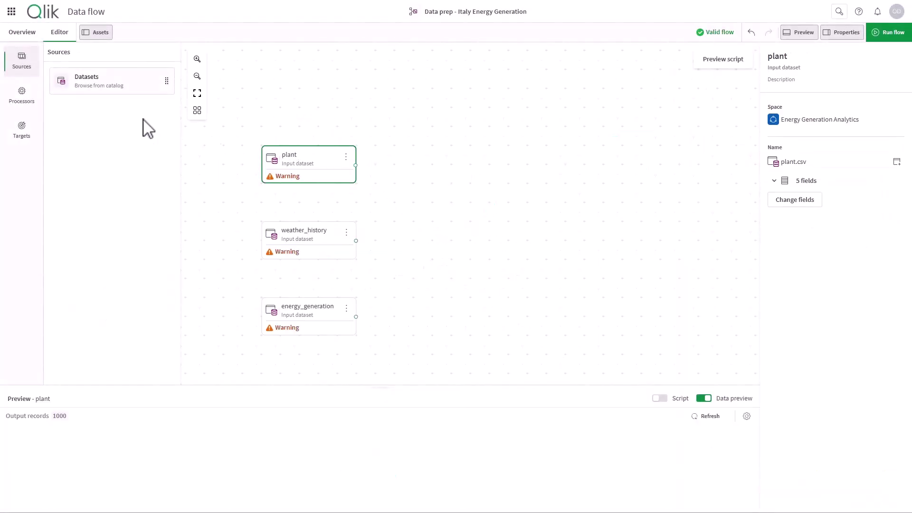
left_click(22, 94)
left_click_drag(75, 102, 451, 199)
left_click_drag(357, 165, 415, 205)
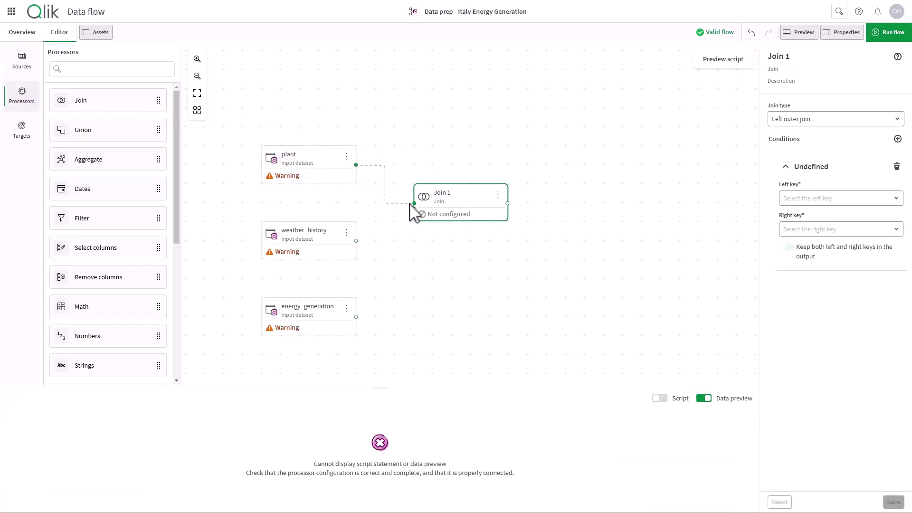
left_click_drag(356, 241, 414, 209)
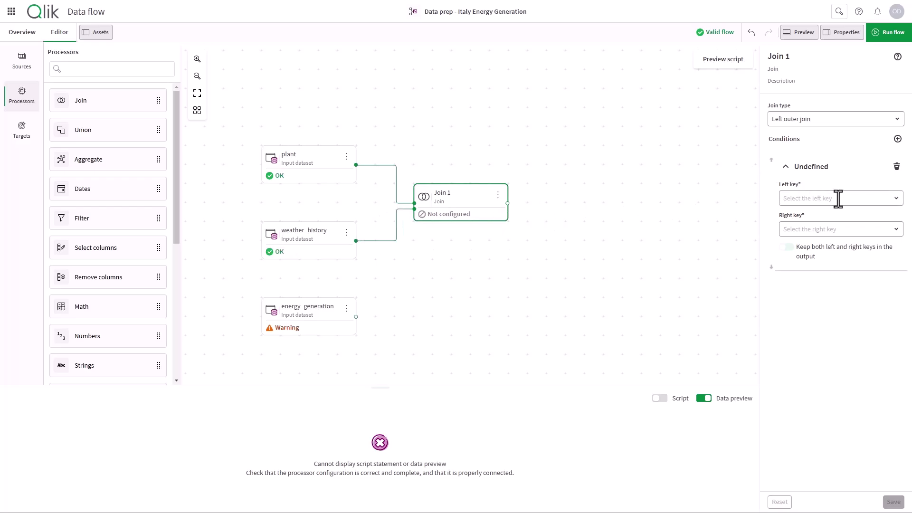
Set both the left and right join keys to Id
left_click(848, 198)
left_click(822, 294)
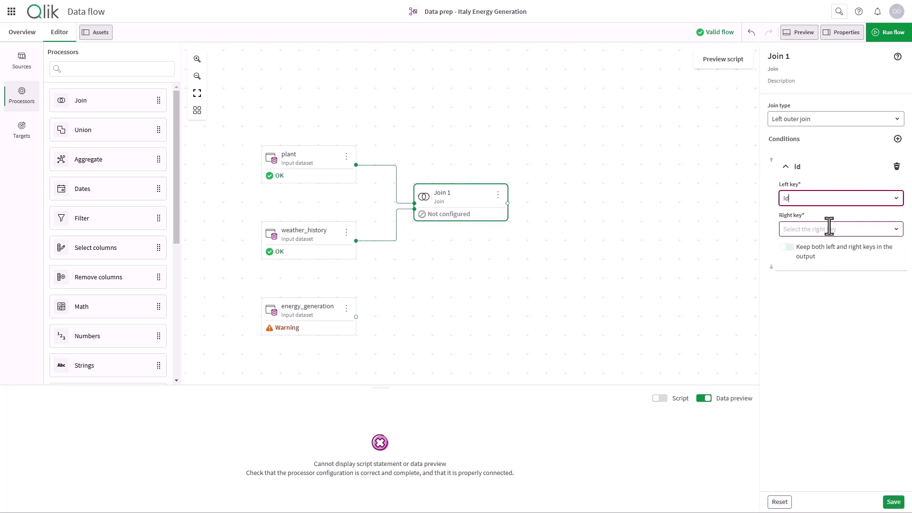
left_click(831, 230)
left_click(835, 247)
left_click_drag(102, 218, 292, 186)
Filter plant rows to Country == Italy before the join, then preview the results sorted by Country
left_click_drag(395, 178, 395, 179)
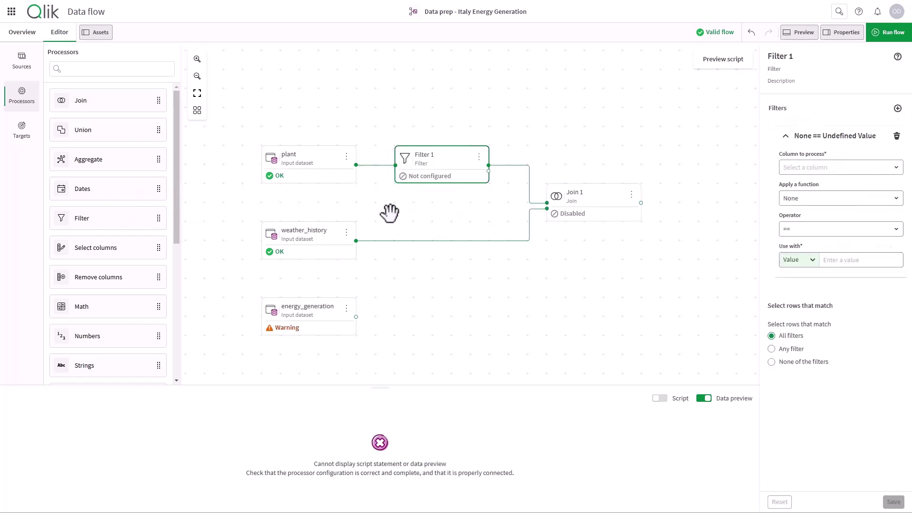
left_click(873, 167)
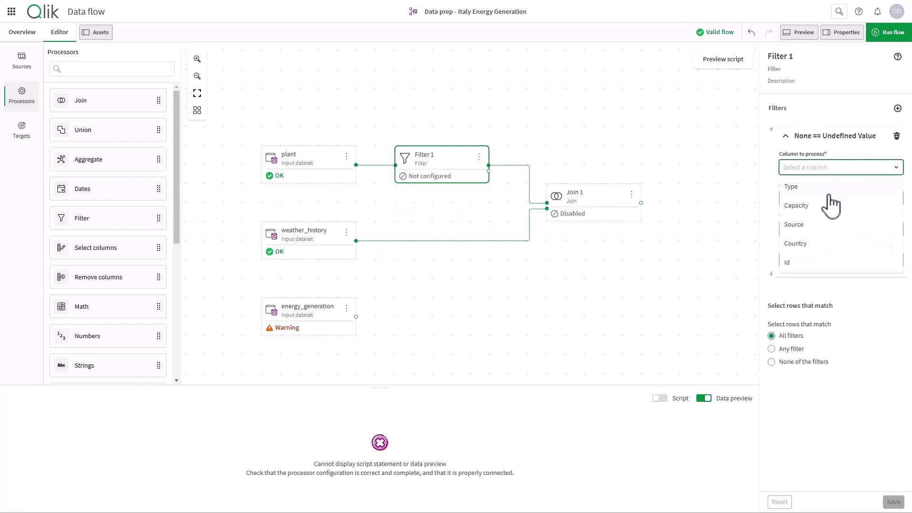
left_click(832, 243)
left_click(836, 260)
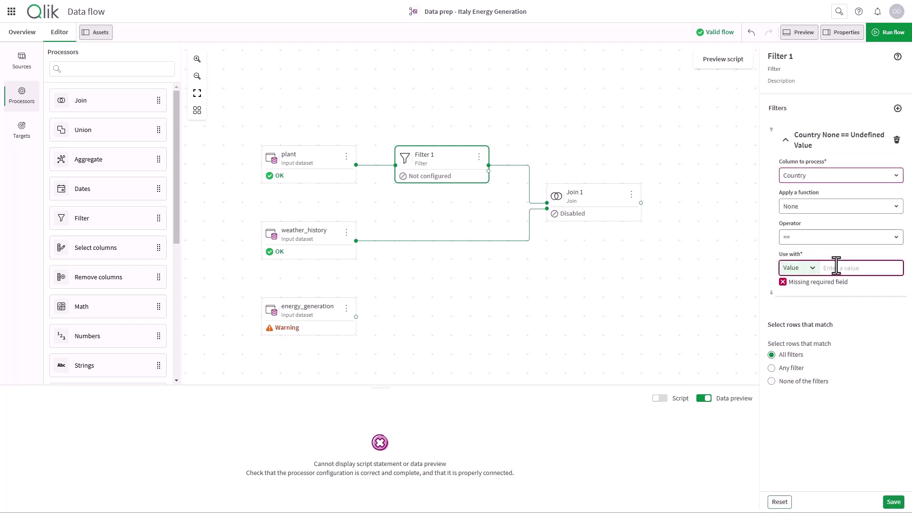
left_click(893, 502)
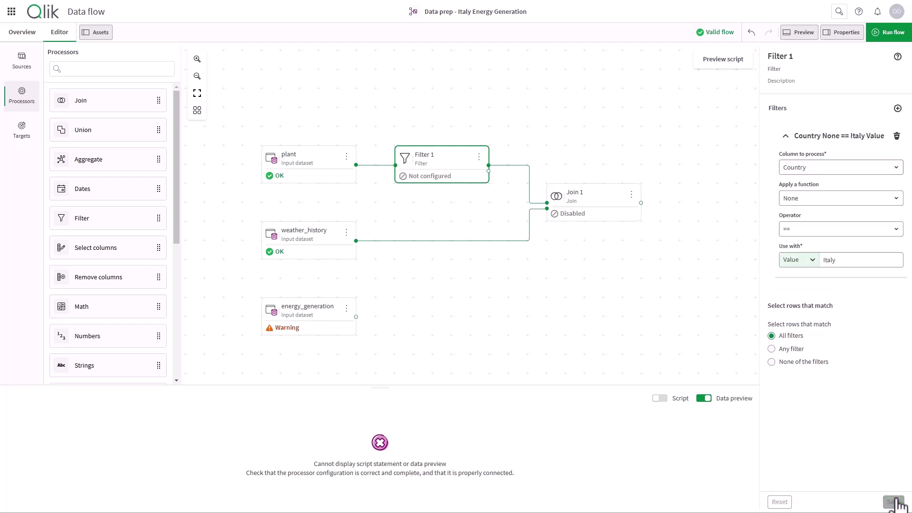
left_click(375, 468)
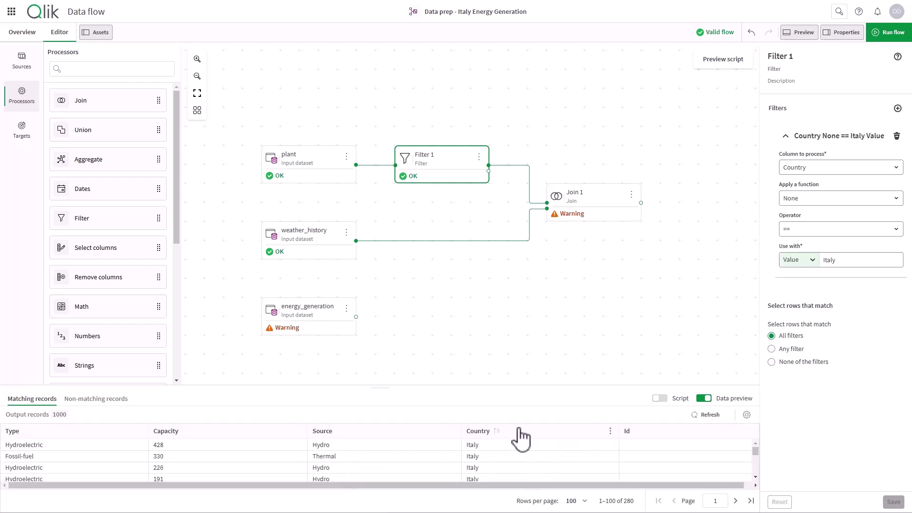
left_click(522, 434)
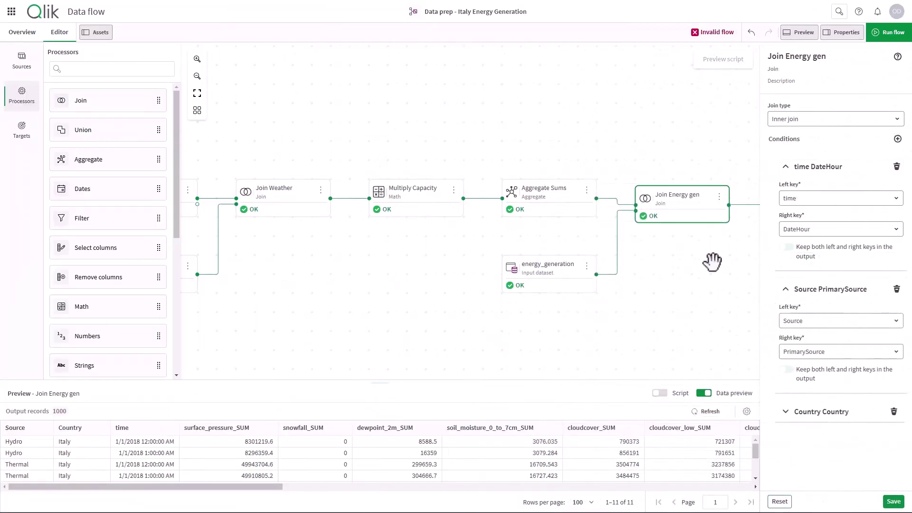
Inspect the Date truncate (Day, Date_day) and Div by total capacity steps further along the flow
left_click_drag(713, 262, 292, 268)
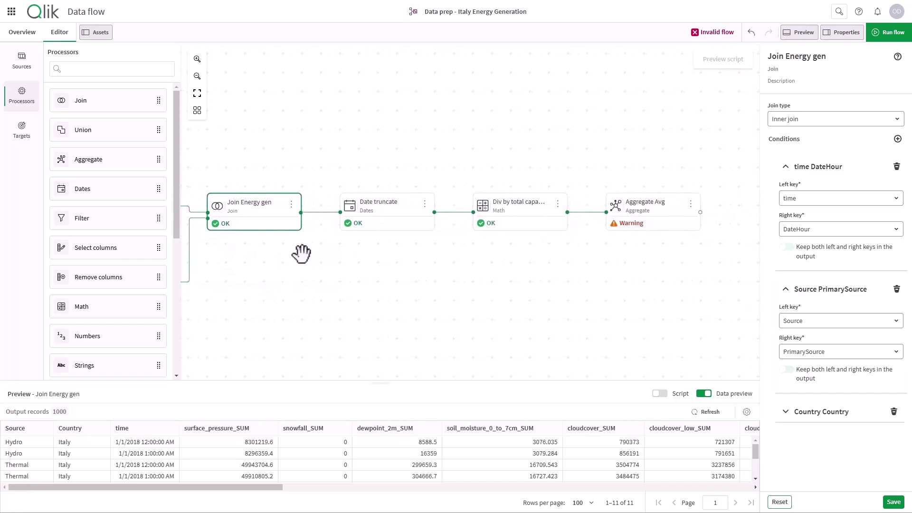
left_click(375, 209)
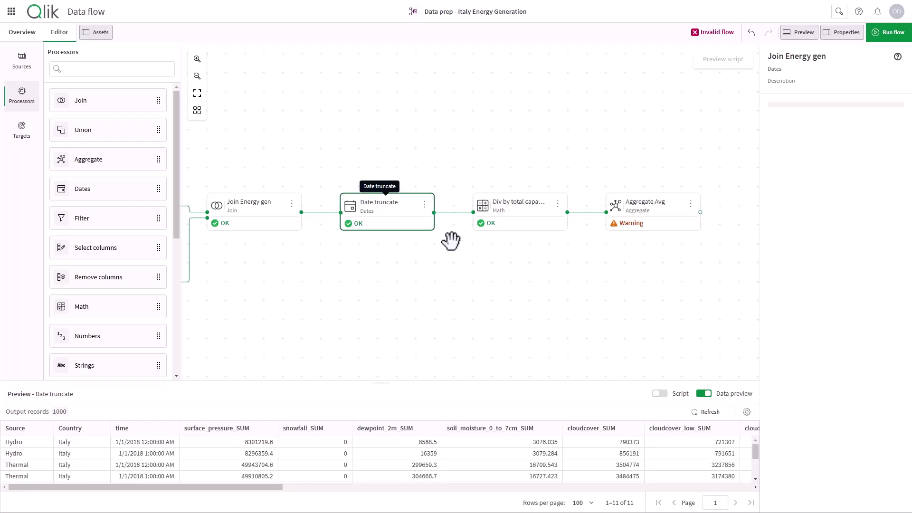
left_click(534, 219)
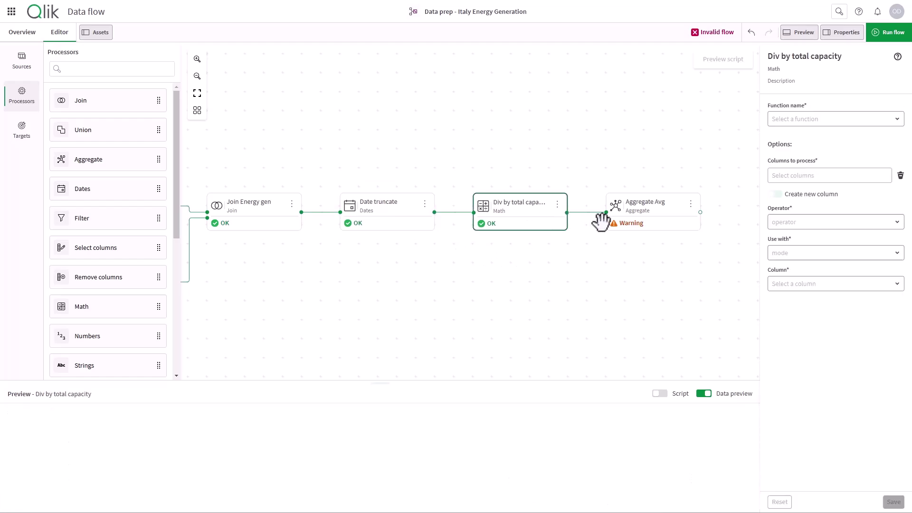
Show the Aggregate Avg script, grouping by Date_day and Source, beside its data preview
left_click(643, 222)
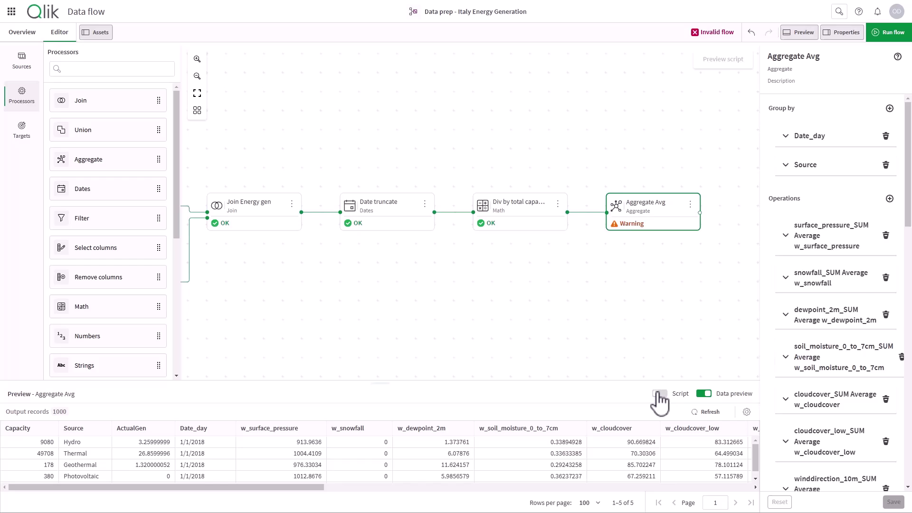
left_click(659, 394)
scroll(366, 432, "down", 20)
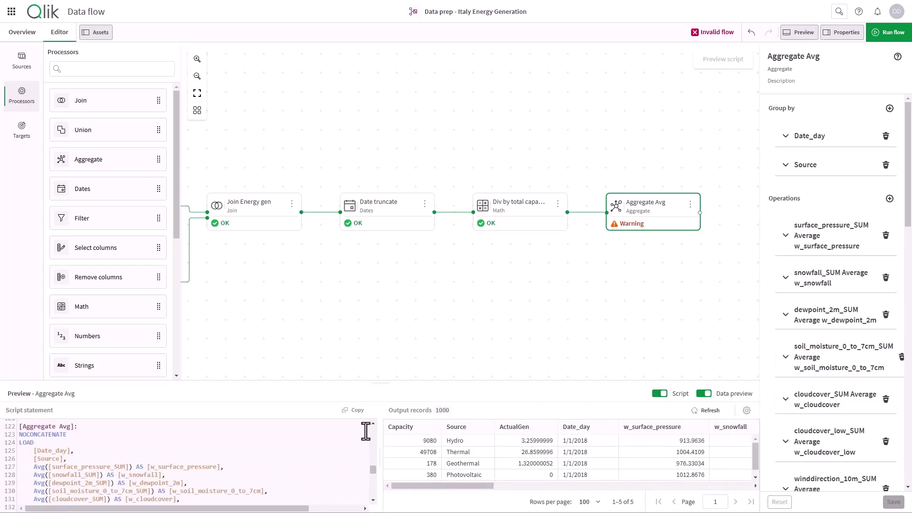
scroll(365, 432, "down", 2)
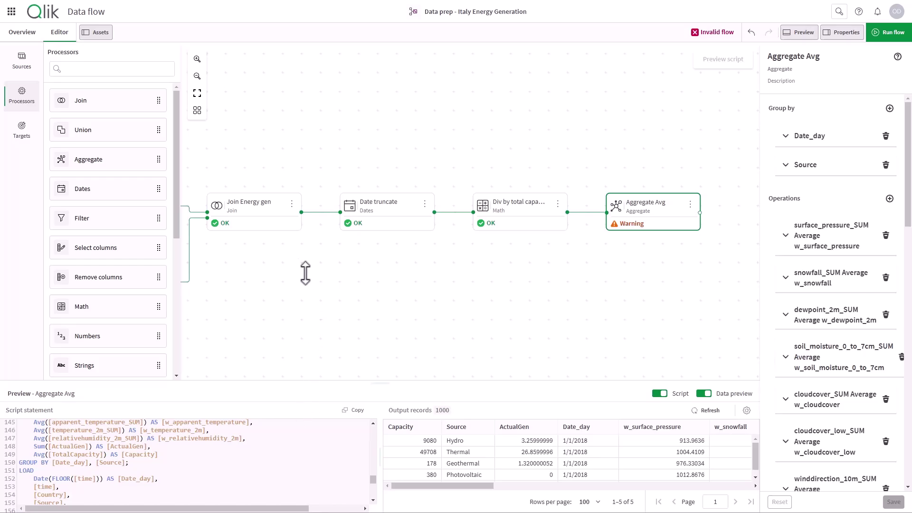
scroll(115, 256, "down", 5)
mouse_move(113, 276)
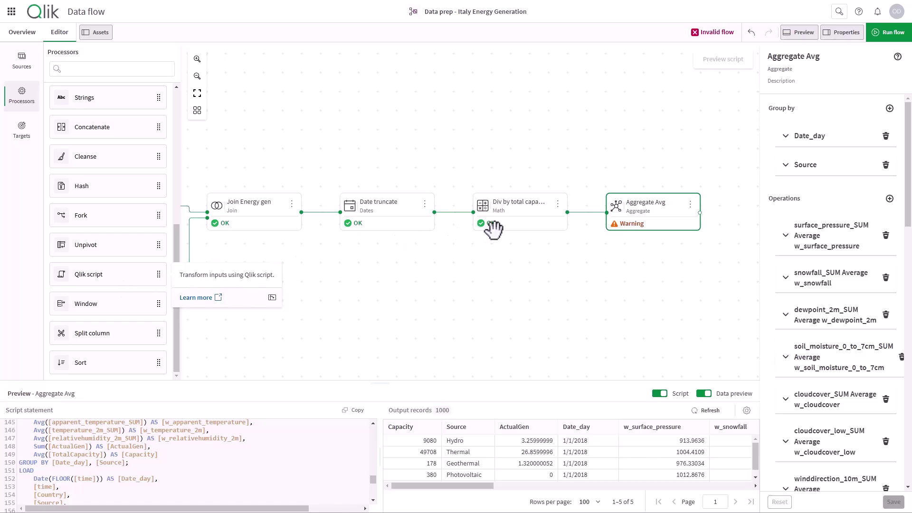
Add a data files target after Aggregate Avg, stored in Energy Generation Analytics
left_click(690, 204)
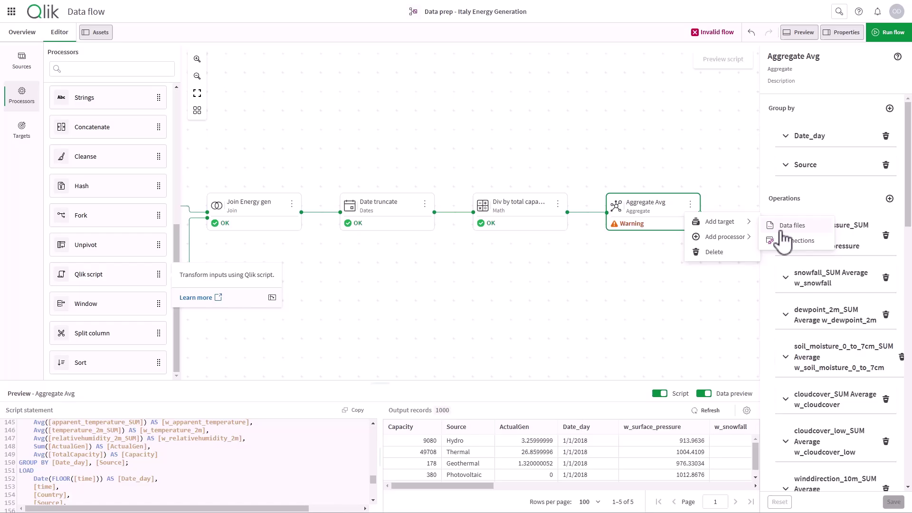
left_click(786, 239)
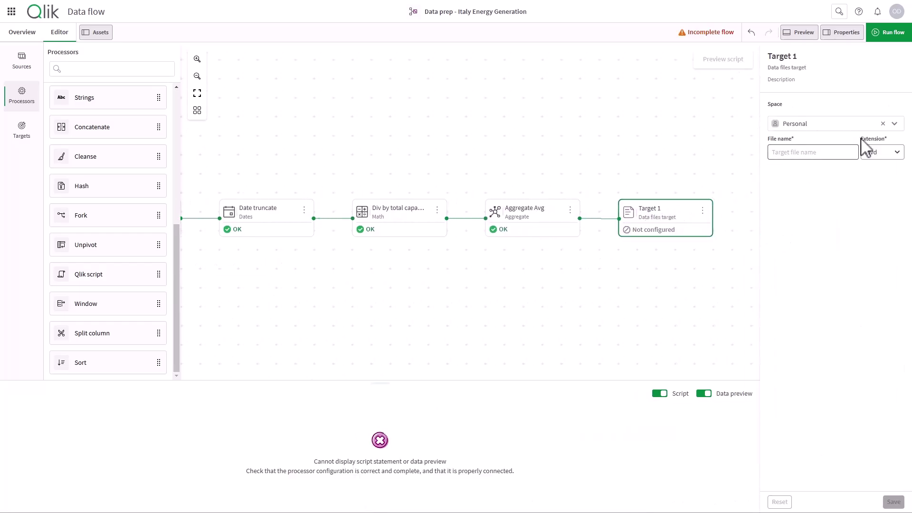
left_click(895, 124)
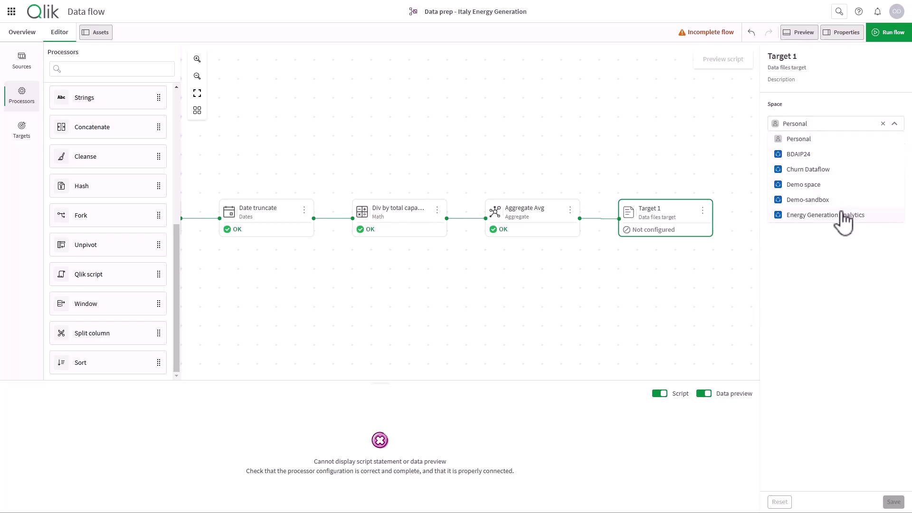
left_click(784, 216)
Name the output ItalyEnergy_TrainingDataset in .parquet format and run the flow
left_click(830, 153)
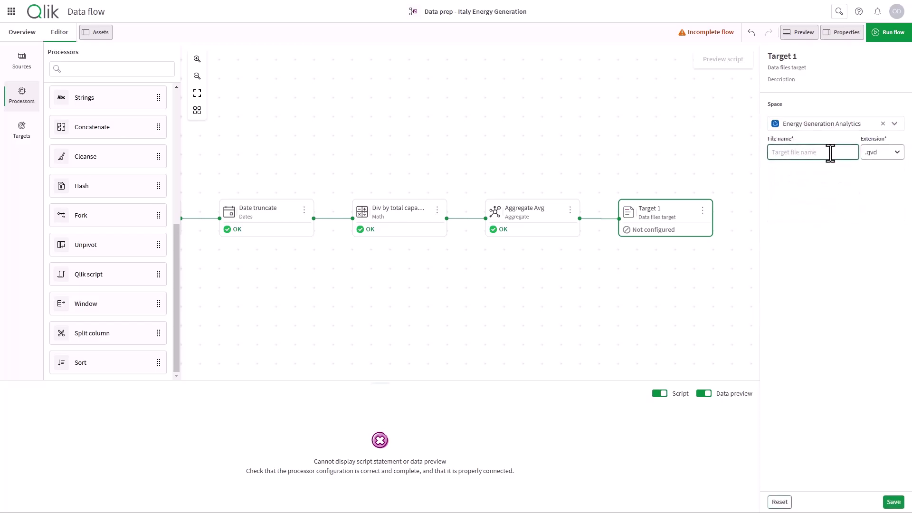
type("ItalyEnergy_TrainingDataset")
left_click(884, 154)
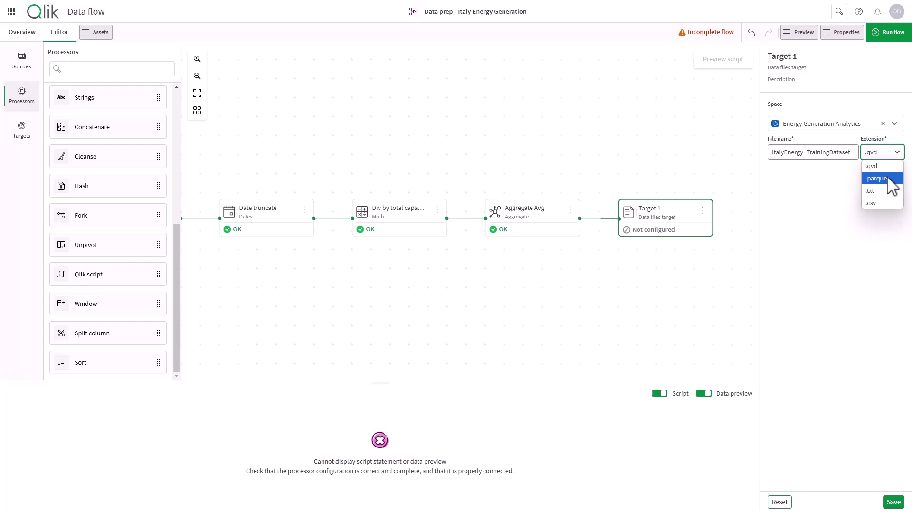
left_click(886, 177)
left_click(880, 39)
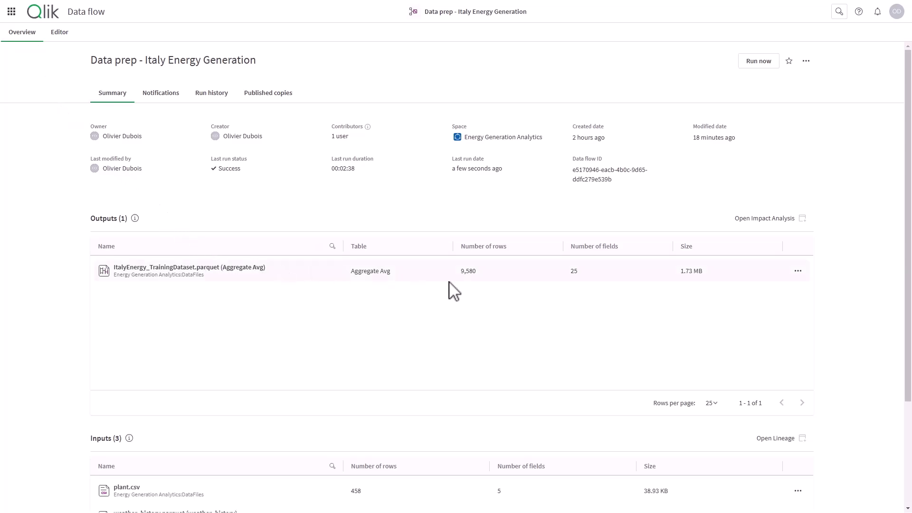
Open ItalyEnergy_TrainingDataset.parquet in a new tab and review its Profile and Lineage
left_click(798, 271)
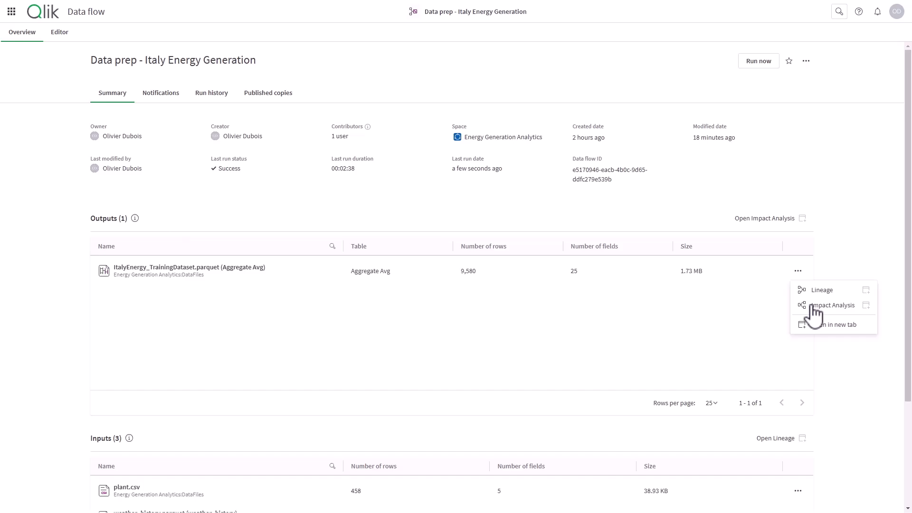
left_click(816, 326)
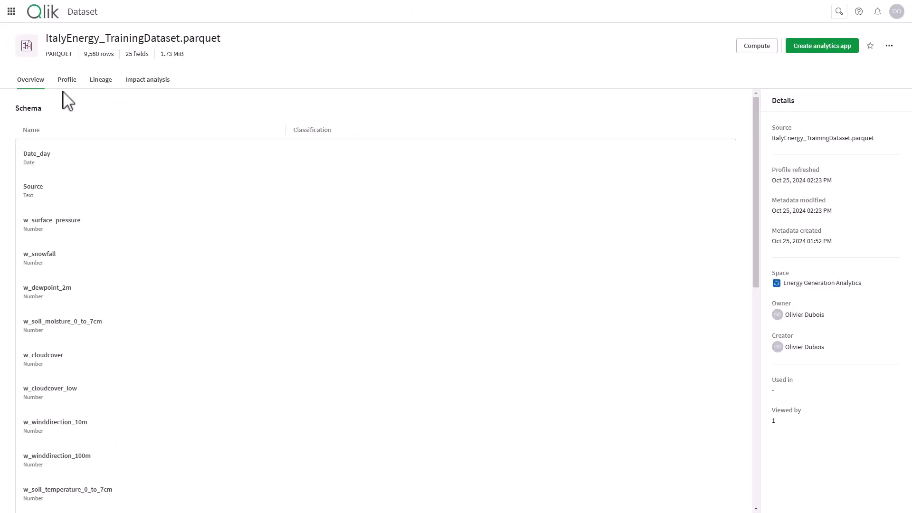
left_click(70, 90)
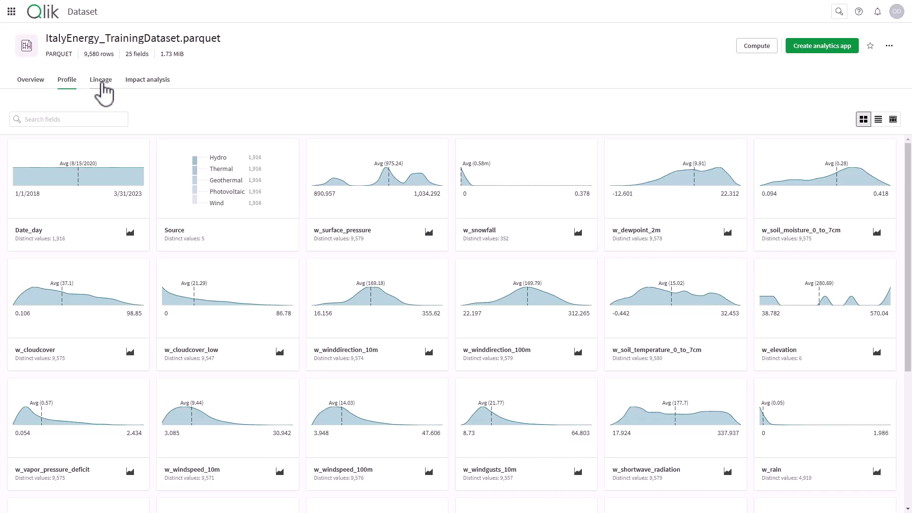
left_click(101, 86)
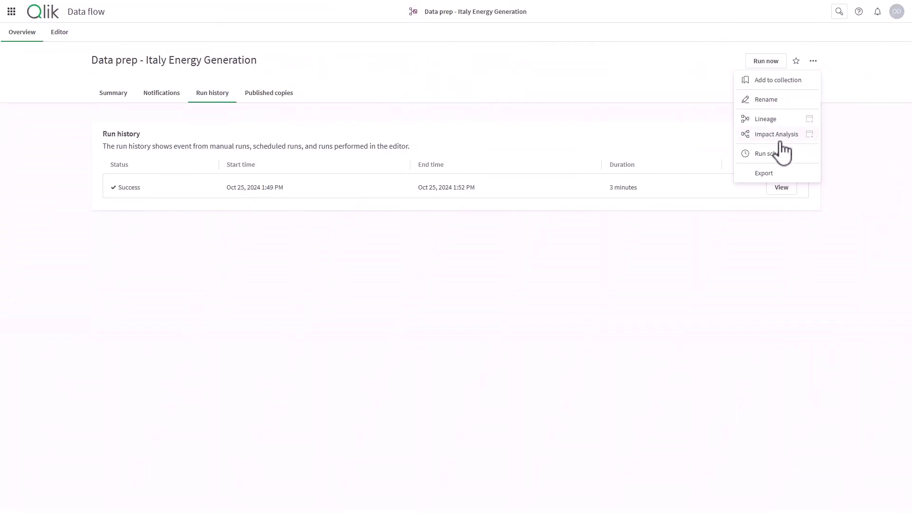
left_click(777, 151)
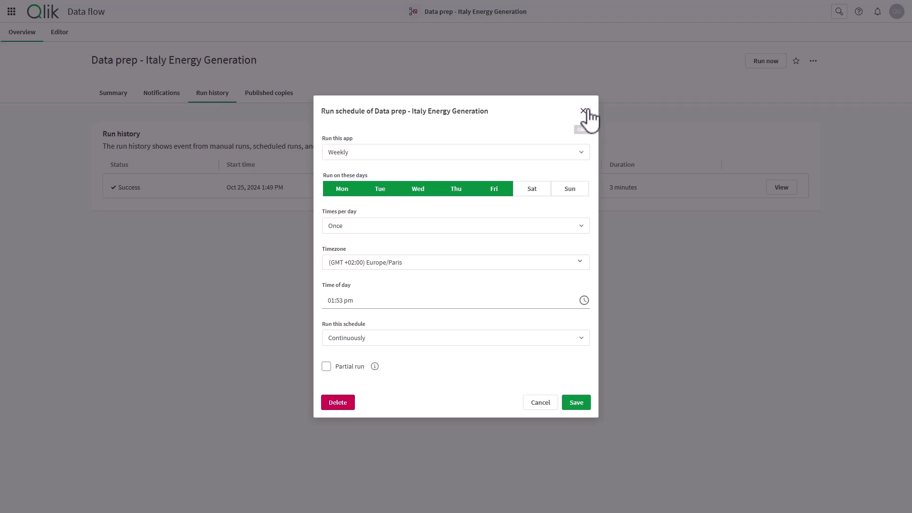
Close the run schedule unchanged and switch to the Predict area
left_click(584, 111)
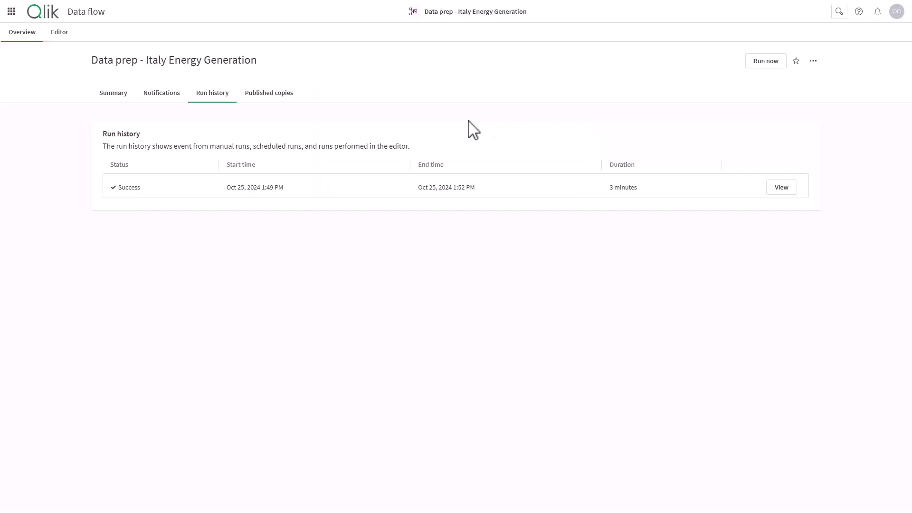
left_click(11, 11)
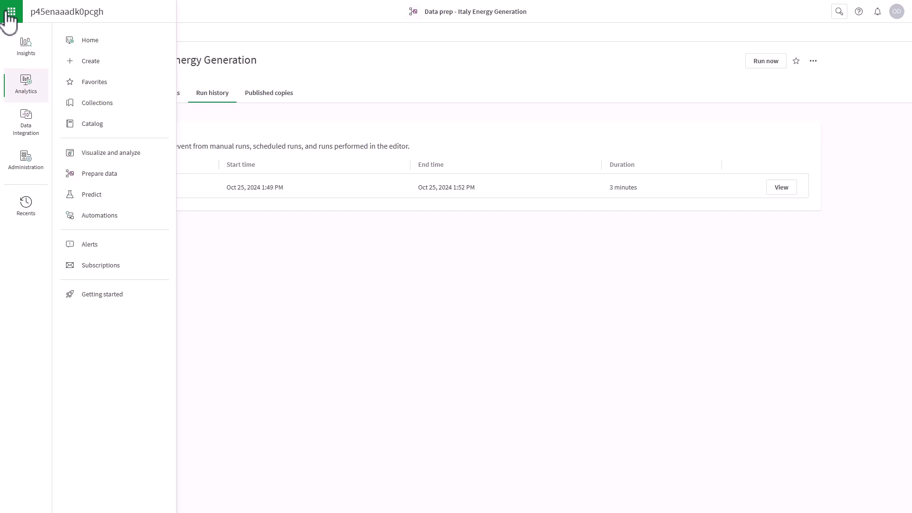
left_click(91, 195)
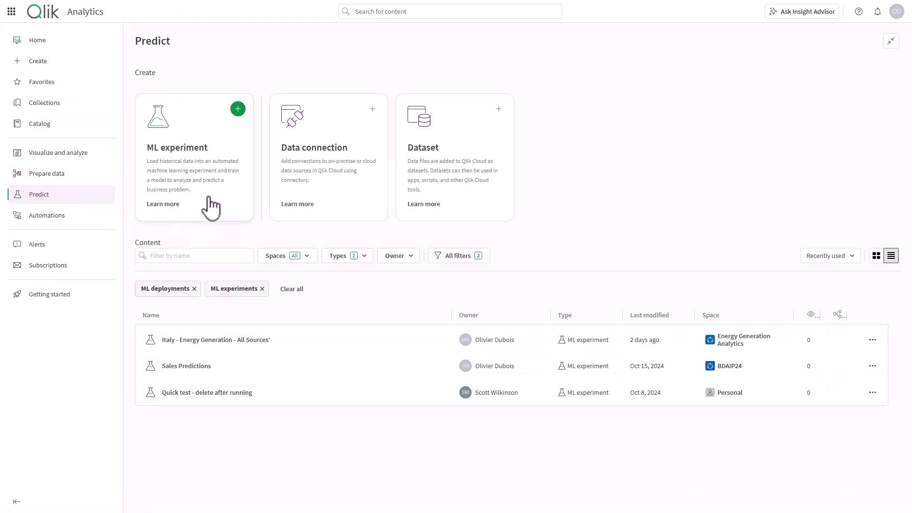
Create the AutoML - Italy Energy Generation experiment on ItalyEnergy_TrainingDataset.parquet, target ActualGen, and run it
left_click(238, 195)
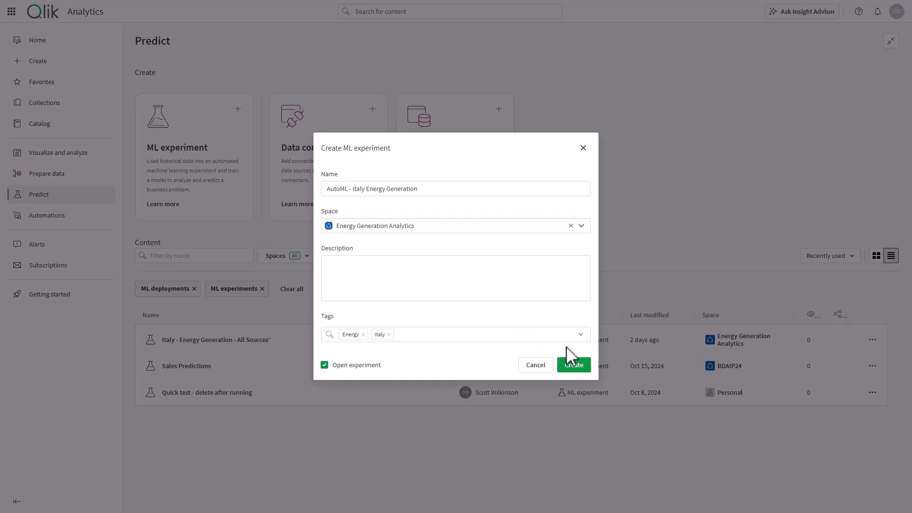
left_click(574, 363)
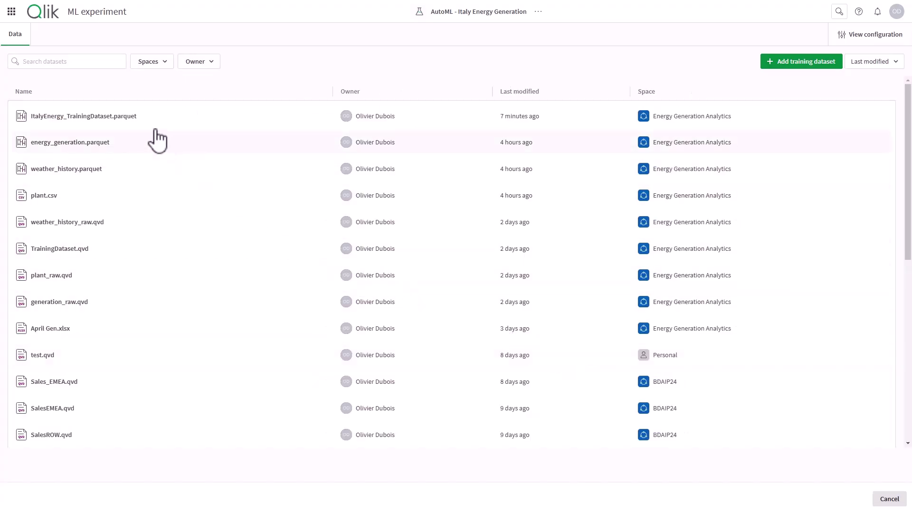
left_click(152, 136)
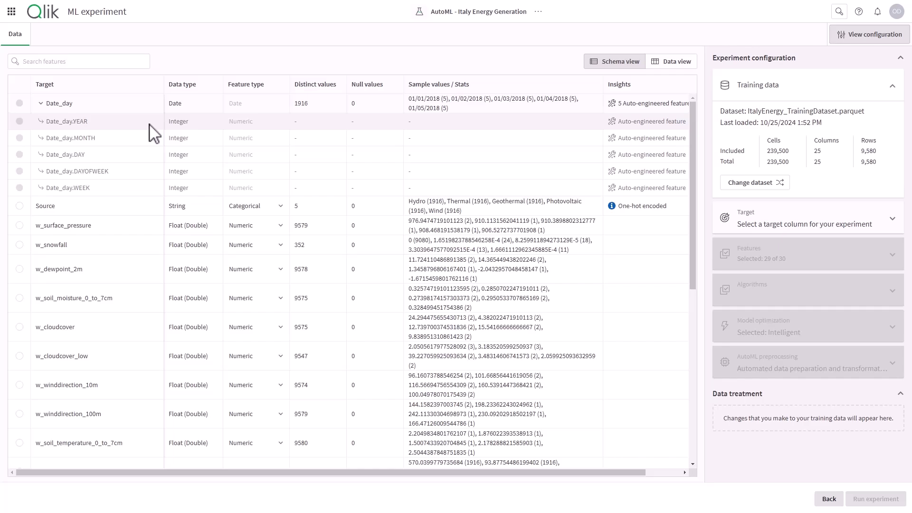
scroll(144, 220, "down", 5)
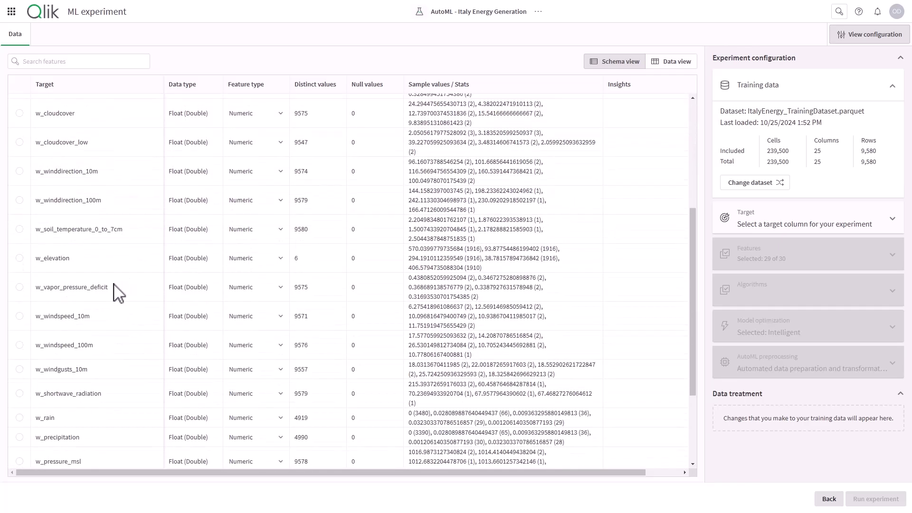
scroll(114, 290, "down", 3)
left_click(20, 438)
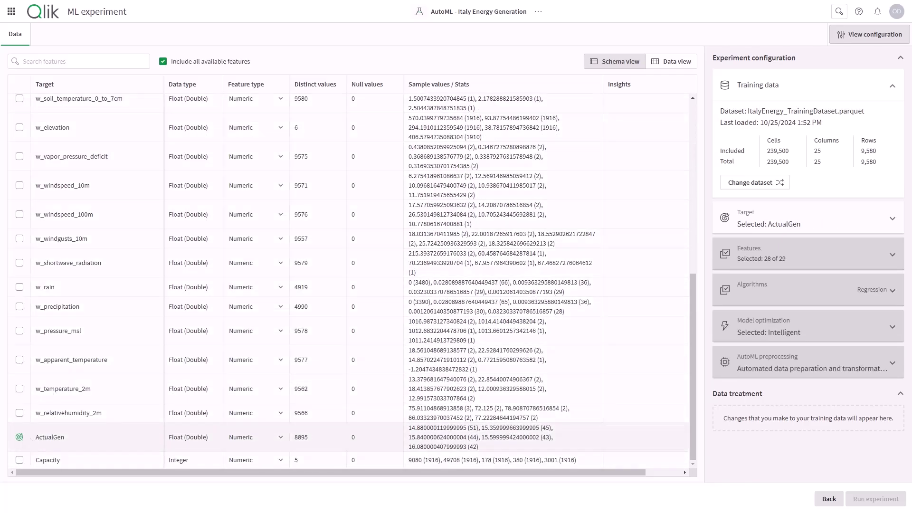
left_click(886, 500)
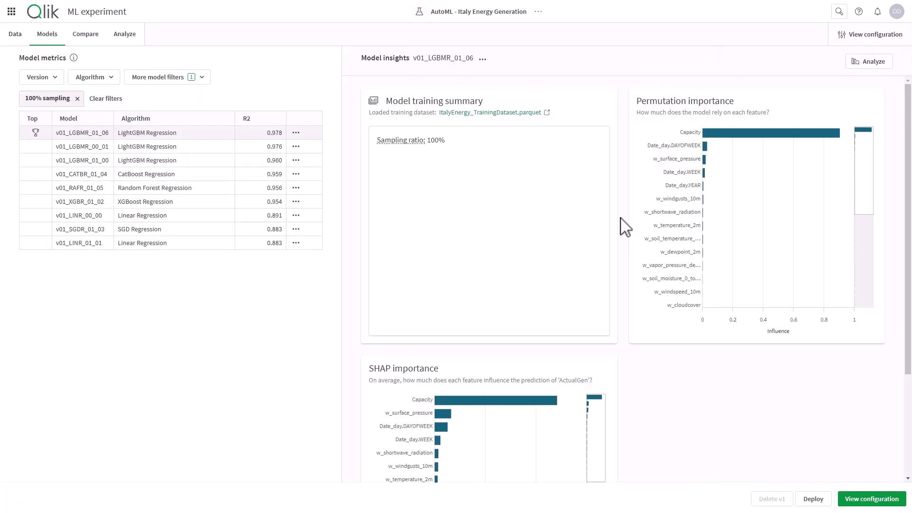
Review the model insights and Analyze overview, then start deploying model v01_LGBMR_01_06
scroll(625, 227, "down", 3)
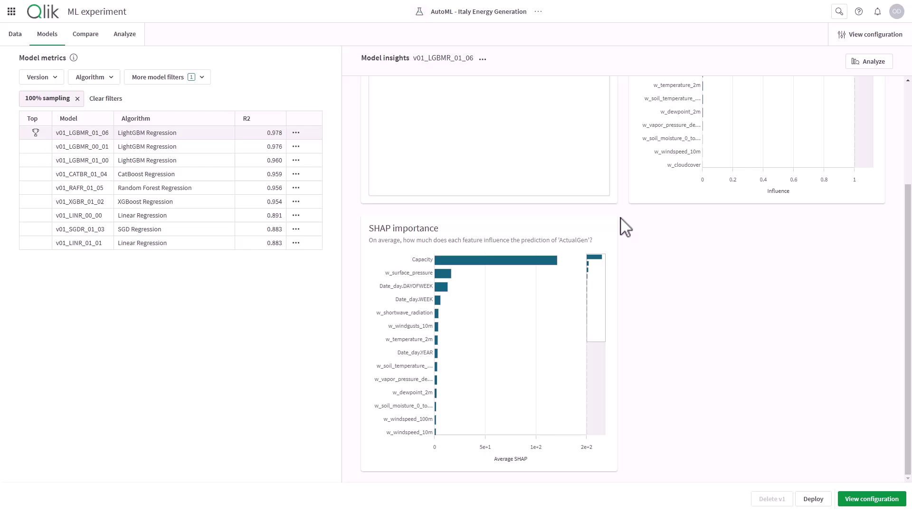
left_click(124, 48)
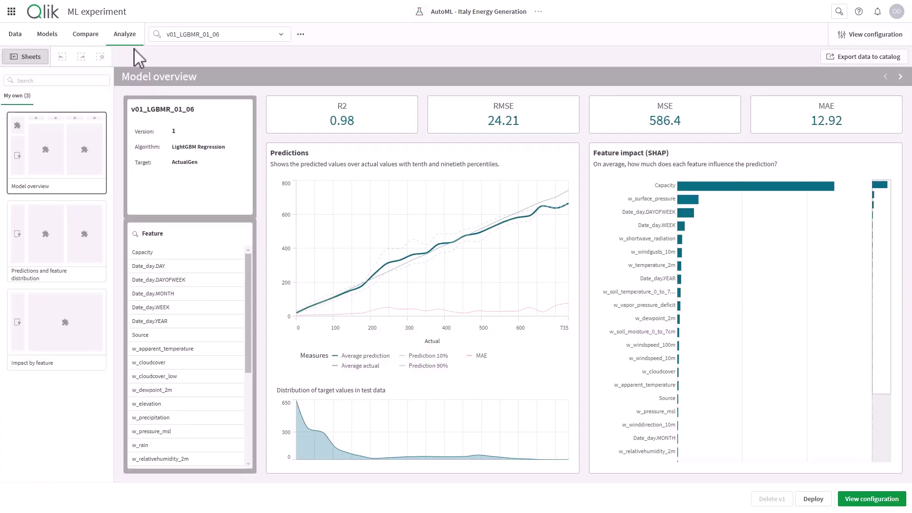
left_click(808, 499)
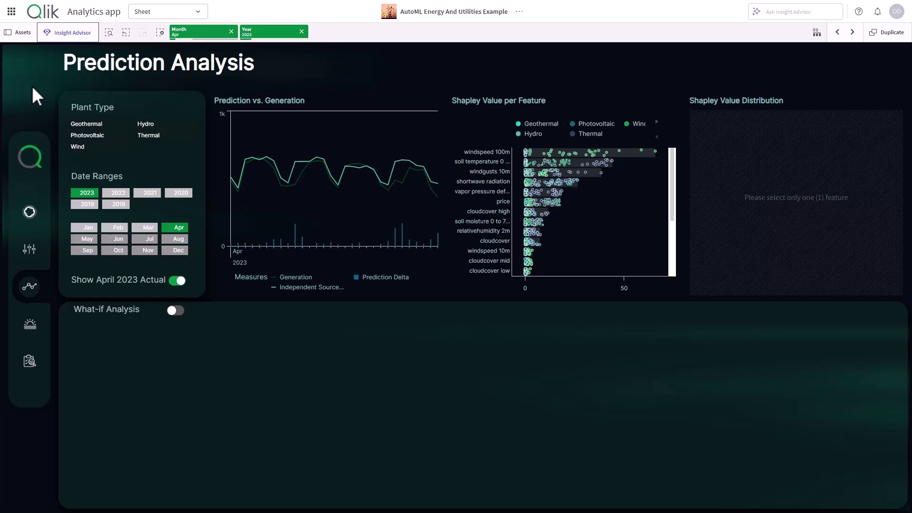
Set Plant Type to Wind instead of Photovoltaic and select windspeed 100m in the Shapley chart
left_click(114, 136)
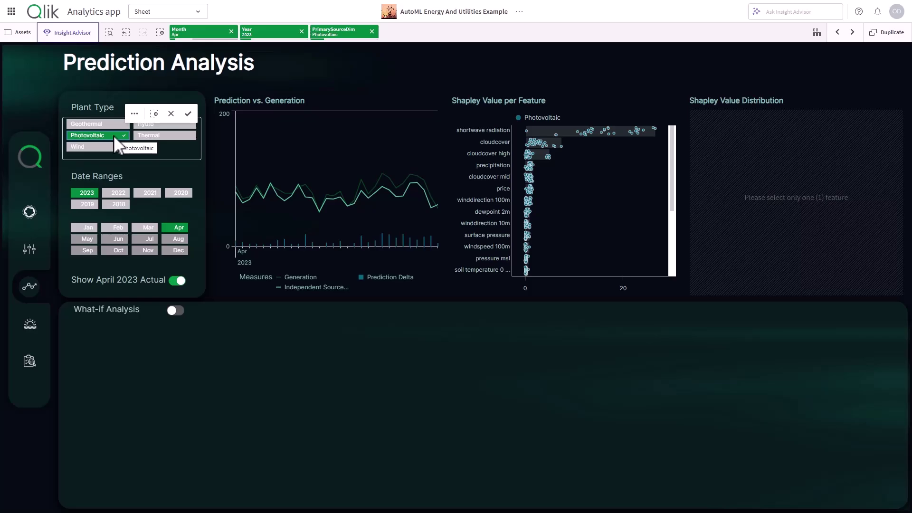
left_click(113, 135)
left_click(109, 148)
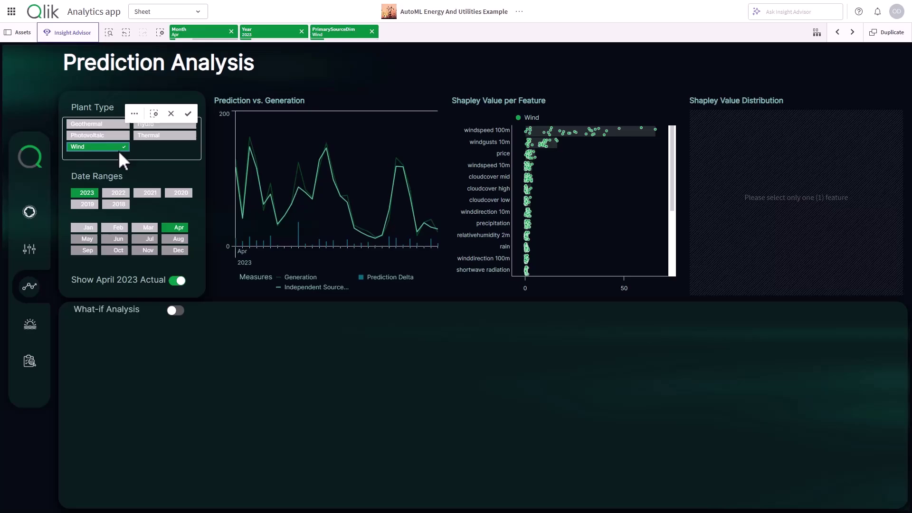
left_click(204, 121)
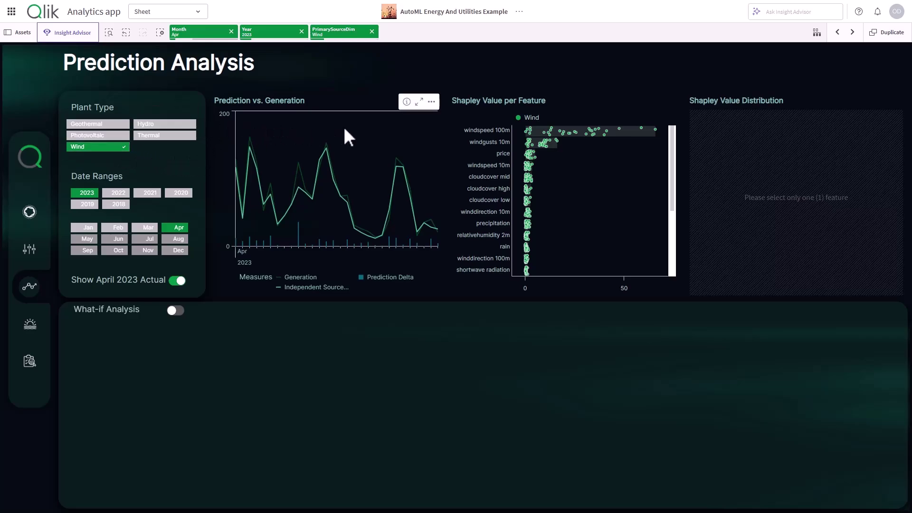
left_click(501, 134)
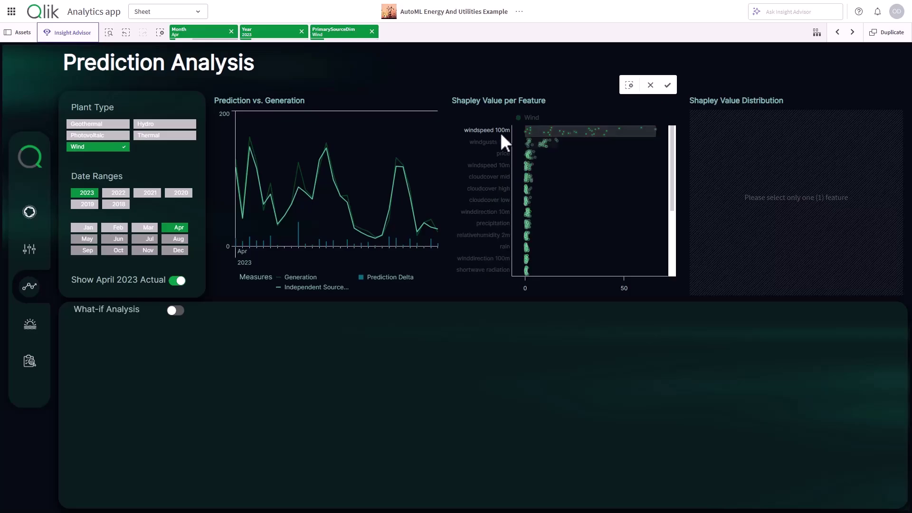